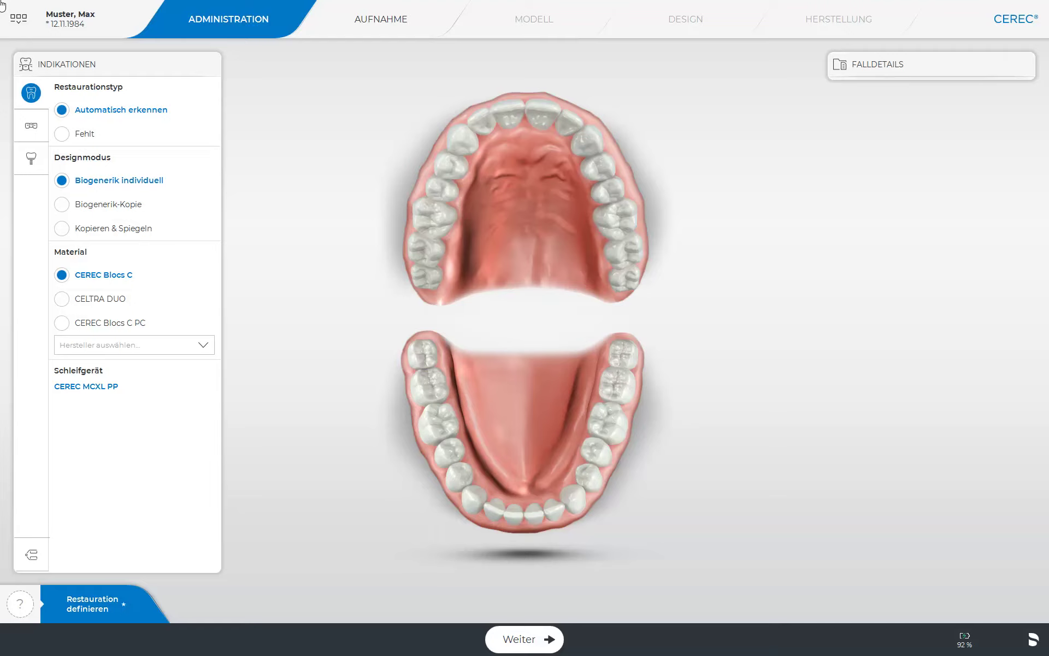
Step: Mark upper tooth 15 and apply its case details: automatic detection, Biogenerik individuell, CEREC Blocs C
left_click(437, 186)
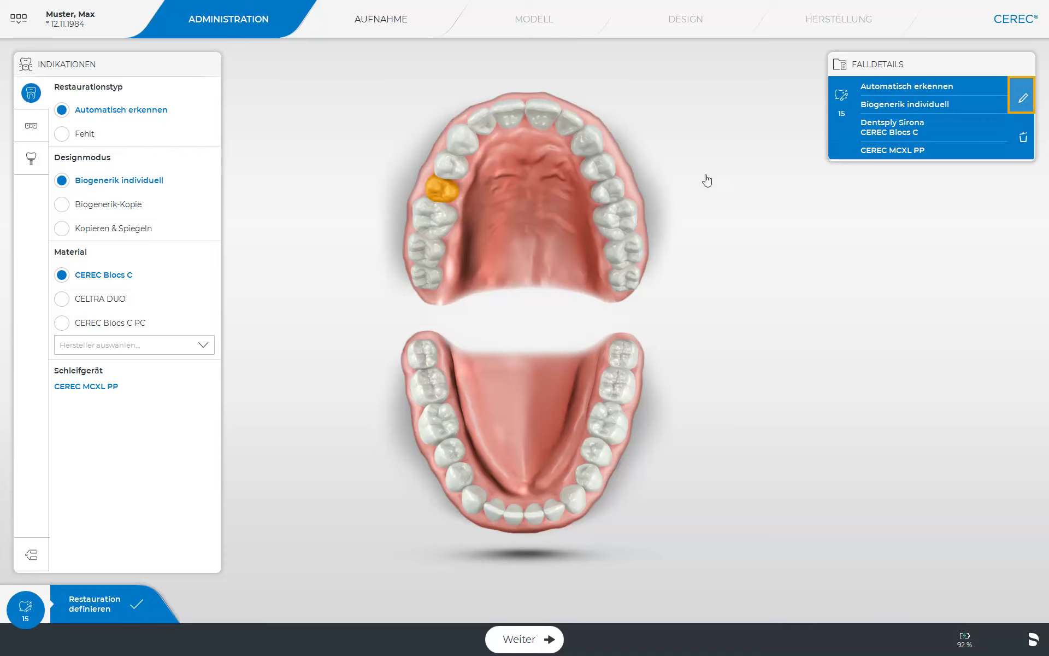
left_click(1022, 96)
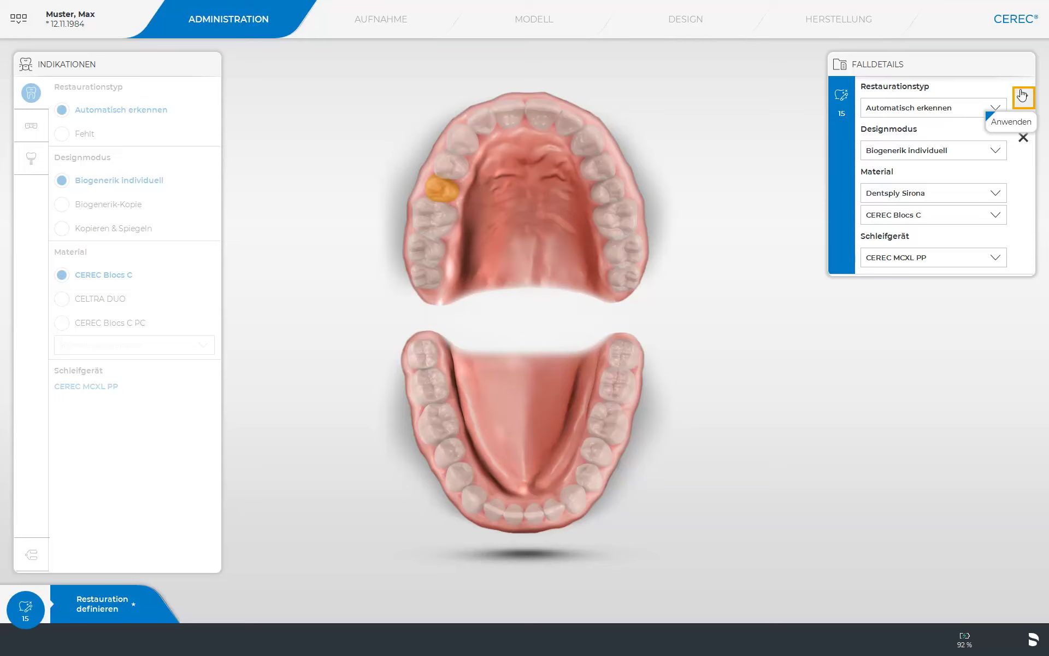
left_click(1023, 97)
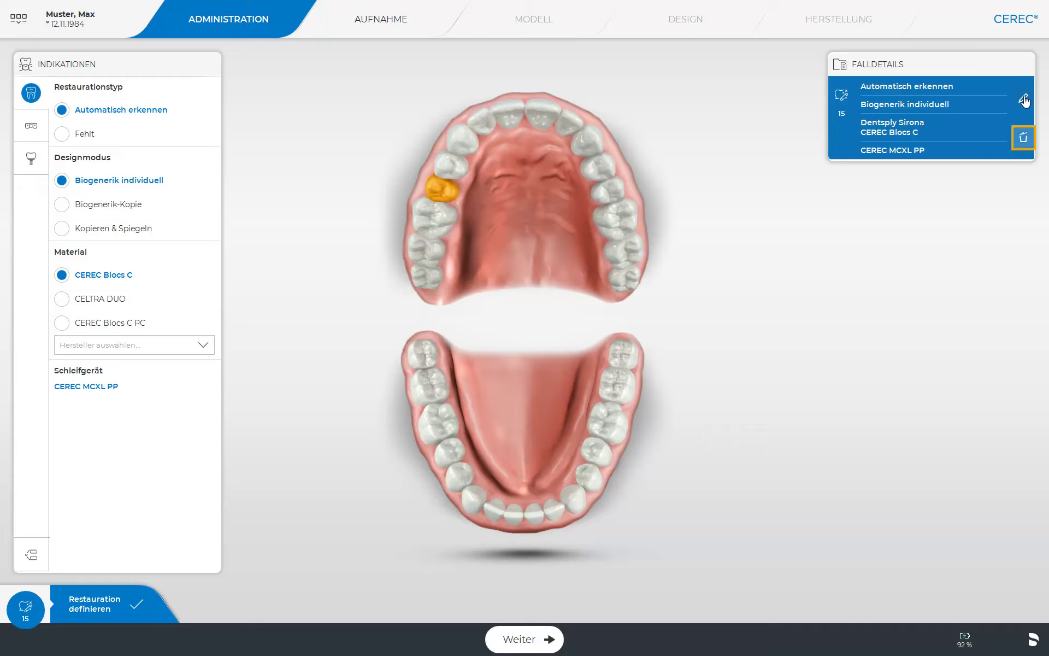
Step: Delete the tooth 15 restoration from Falldetails and confirm with Ja
left_click(1024, 139)
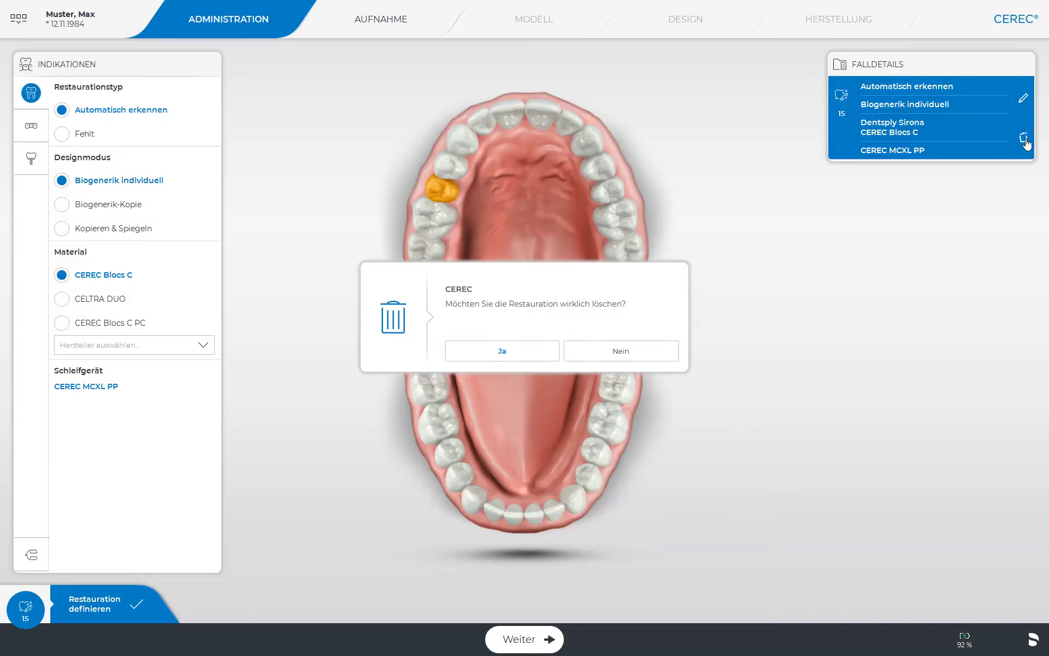
left_click(477, 354)
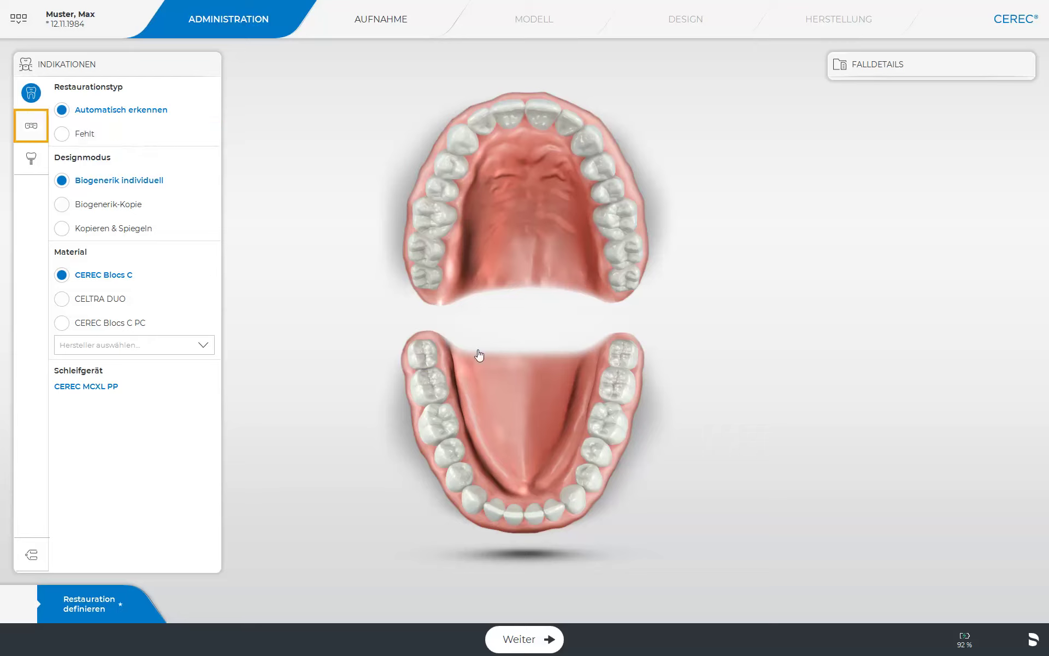
Step: Choose Krone with Anatomisch connectors and Dentsply Sirona inCoris TZI C (Fräsen) material
left_click(31, 127)
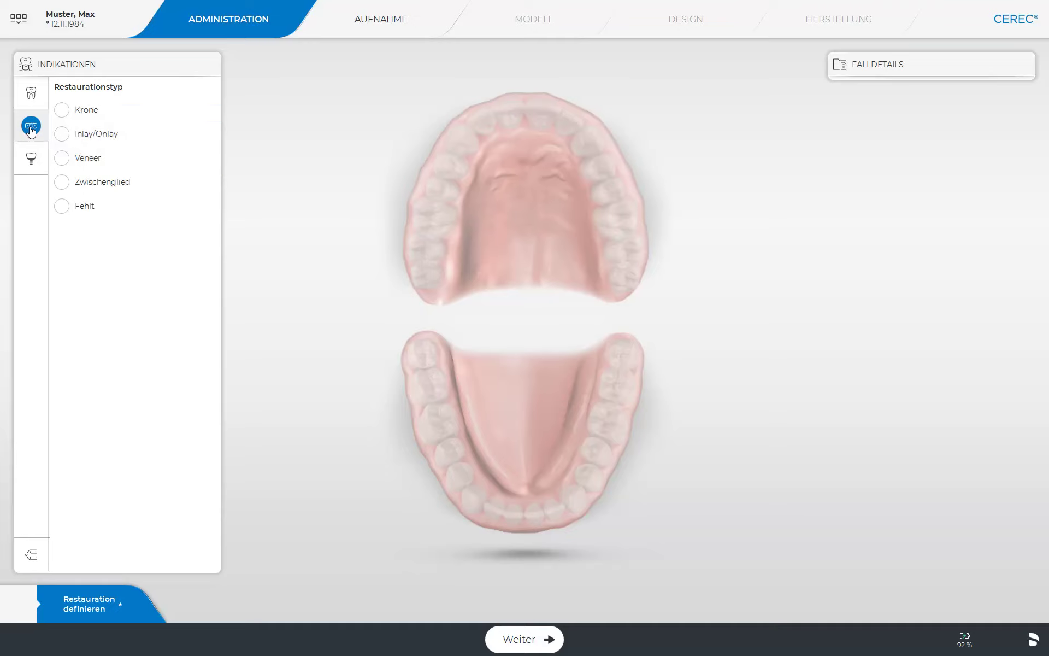
left_click(62, 111)
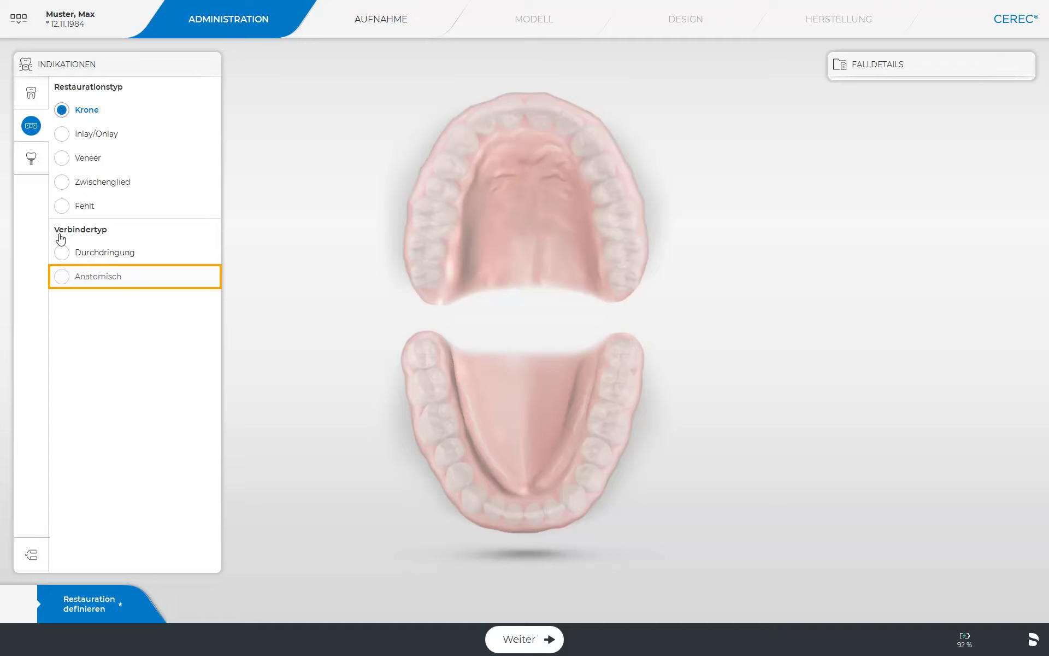
left_click(62, 276)
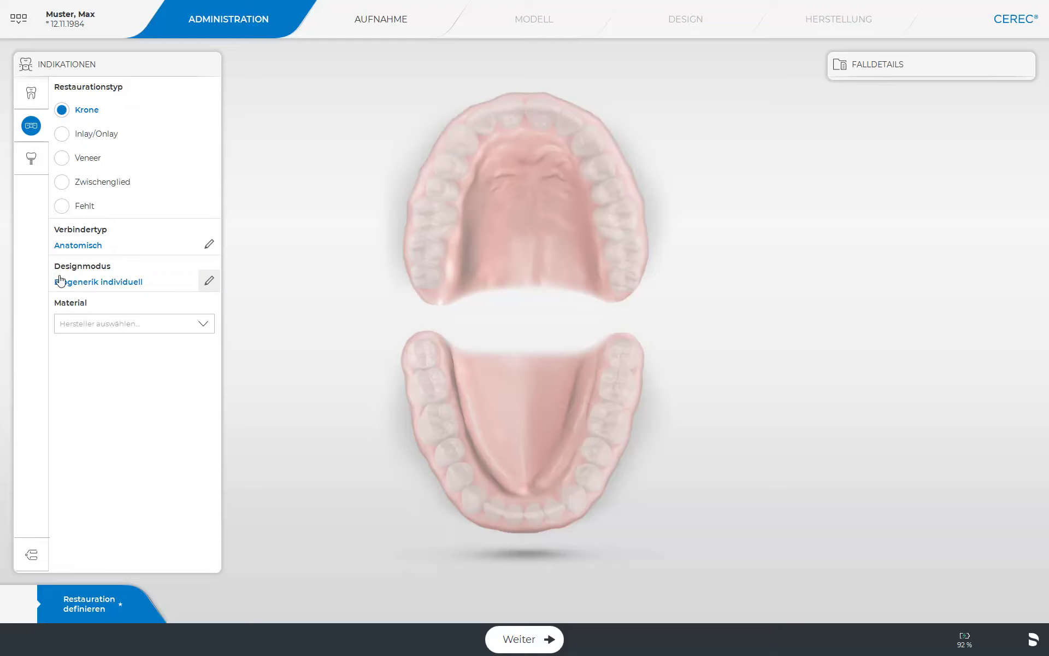
left_click(149, 329)
left_click(140, 348)
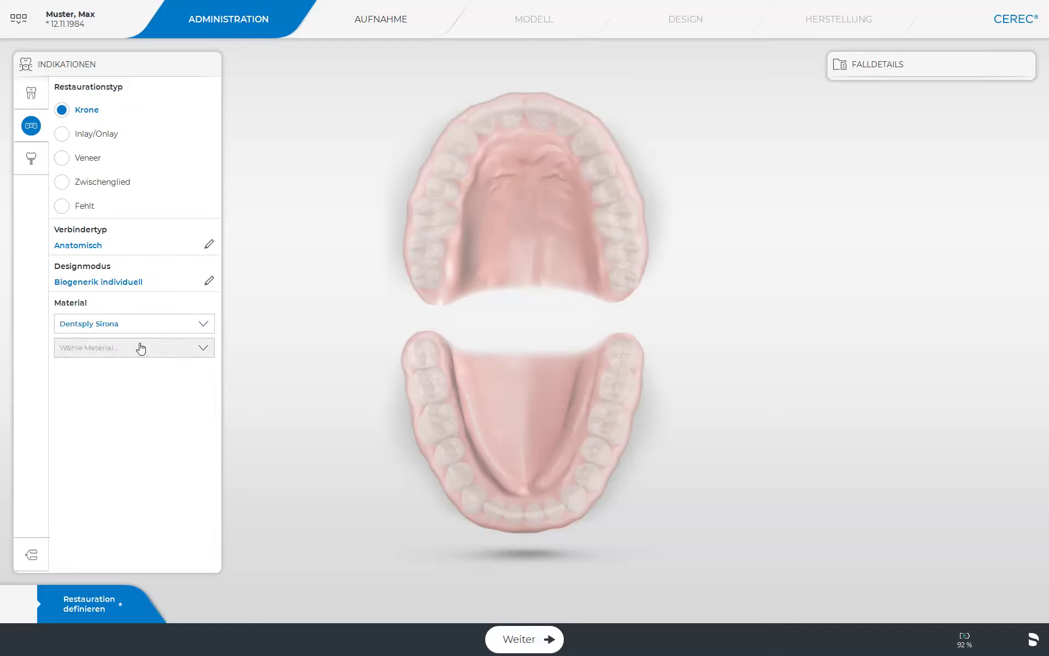
left_click(141, 347)
left_click(139, 461)
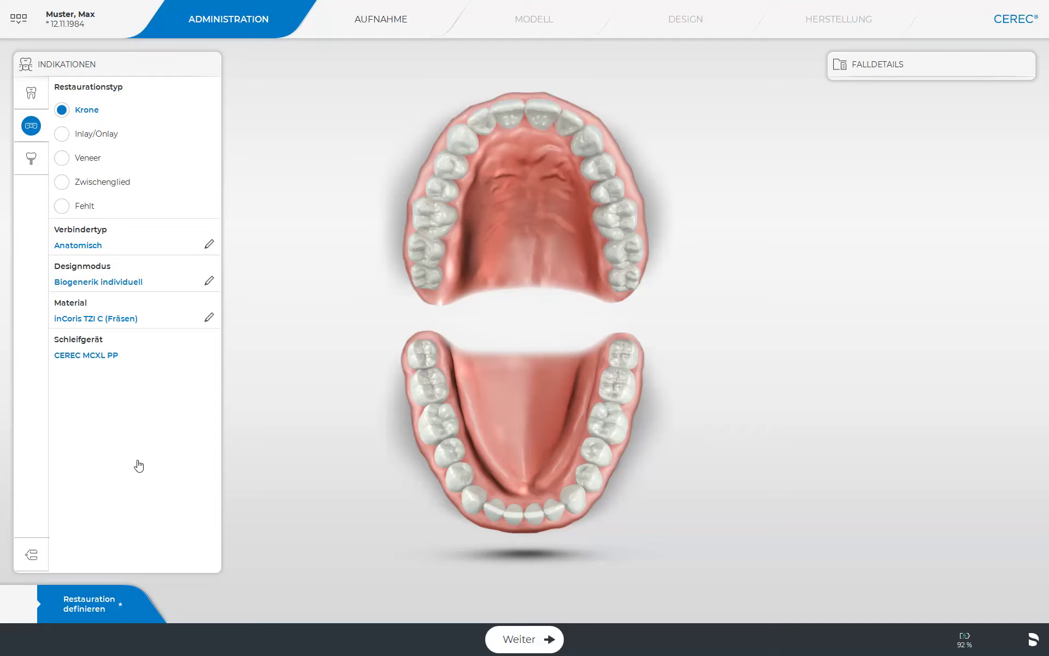
Step: Build a 17–15 bridge with a pontic on 16 and make the 16–15 connector Durchdringung
left_click(425, 250)
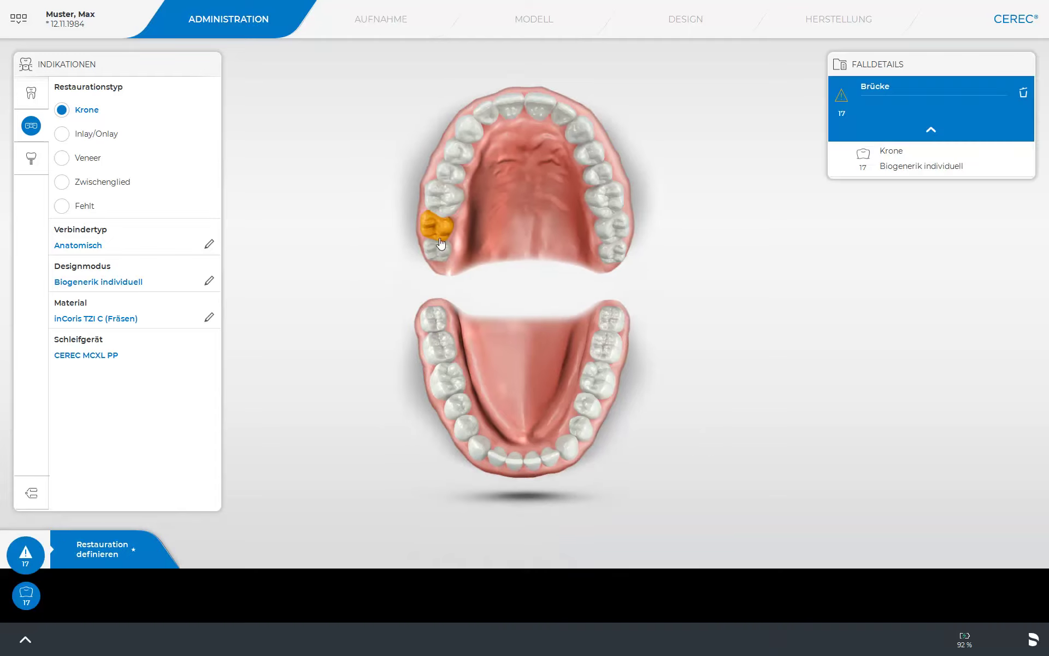
left_click(456, 175)
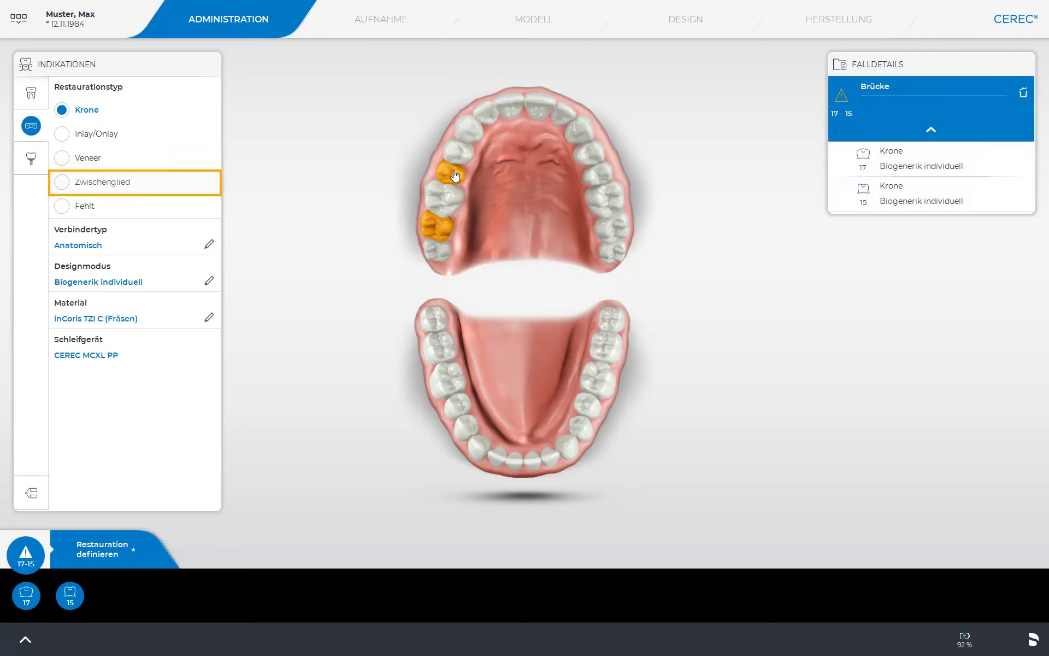
left_click(61, 184)
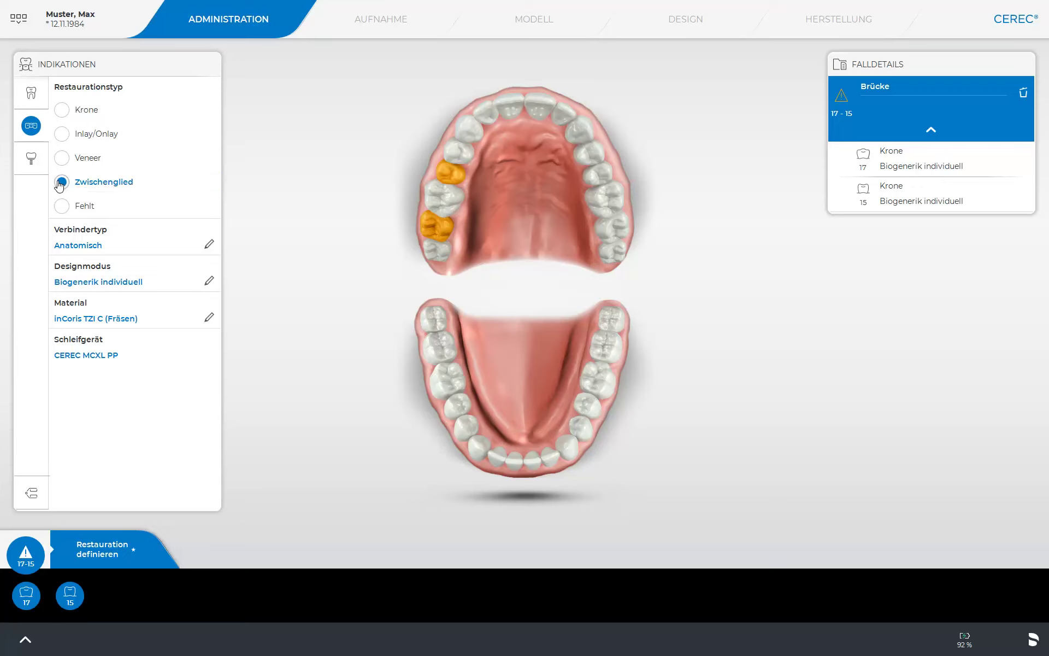
left_click(438, 204)
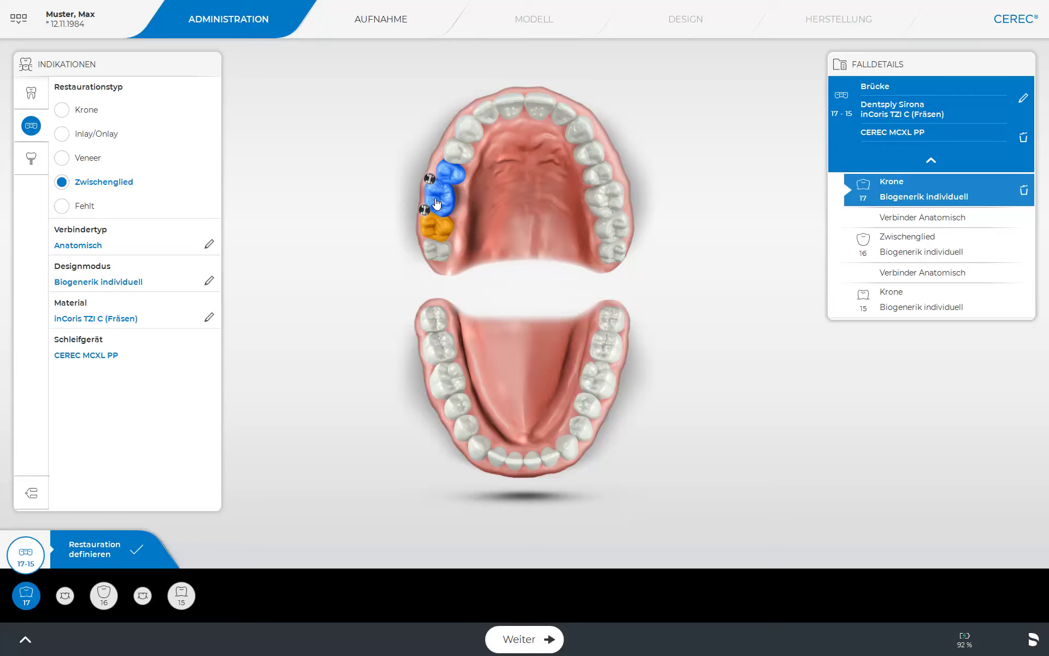
left_click(430, 180)
Step: Set the 16–15 connector back to Anatomisch
left_click(429, 180)
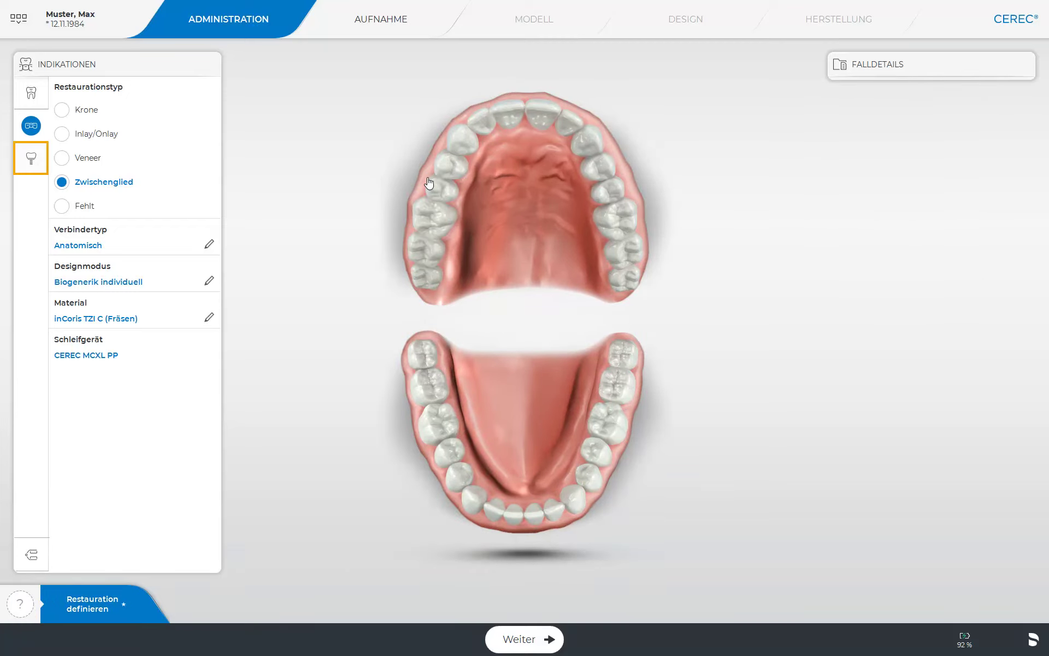
Step: Show the implant types: Verschraubte Krone, Multilayer-Abutment and Fehlt
left_click(23, 159)
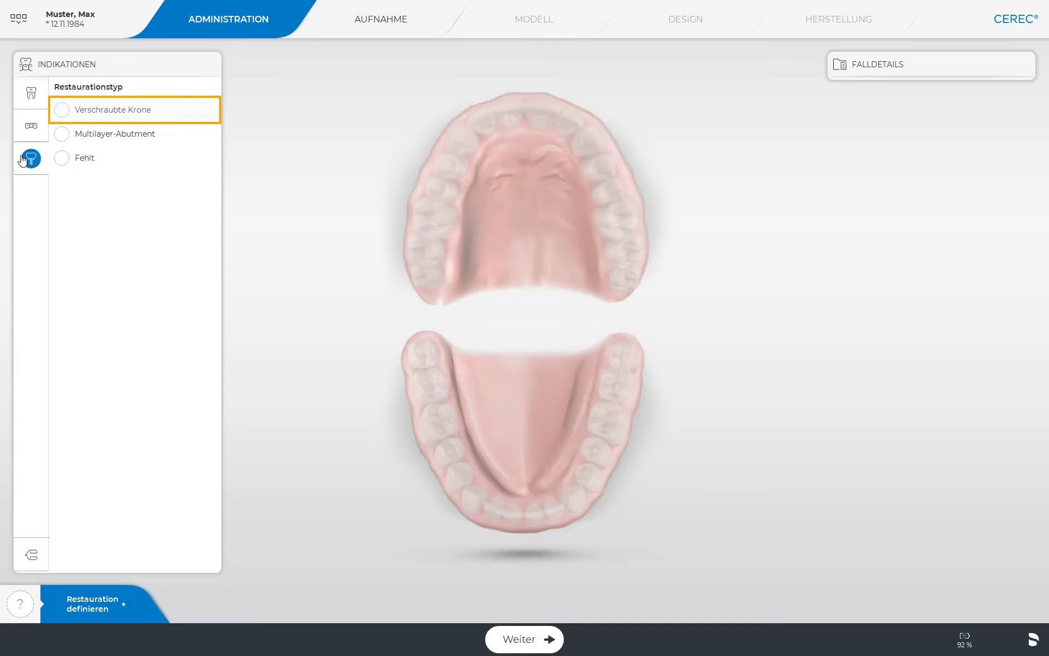
Step: Choose Verschraubte Krone, Biogenerik individuell and Dentsply Sirona CEREC Zirconia meso (Fräsen) material
left_click(63, 111)
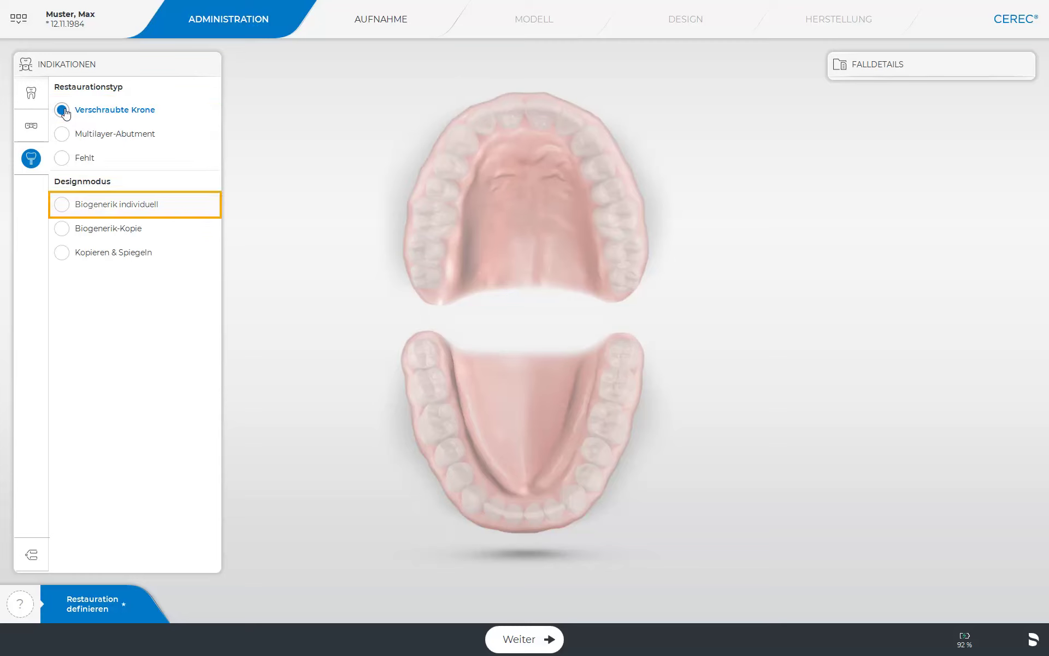
left_click(63, 206)
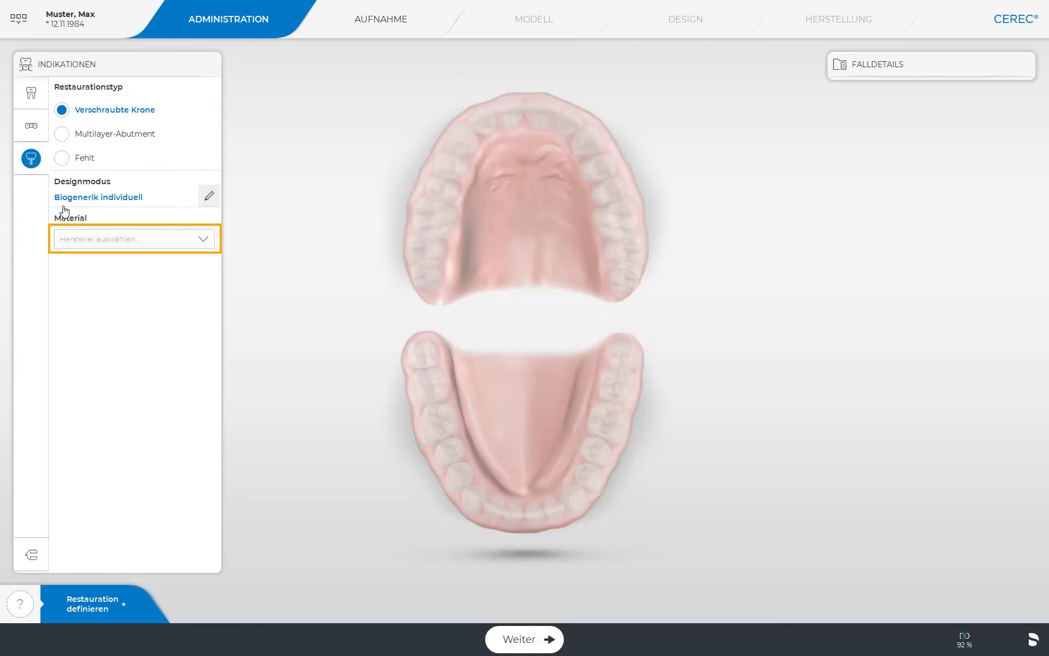
left_click(90, 241)
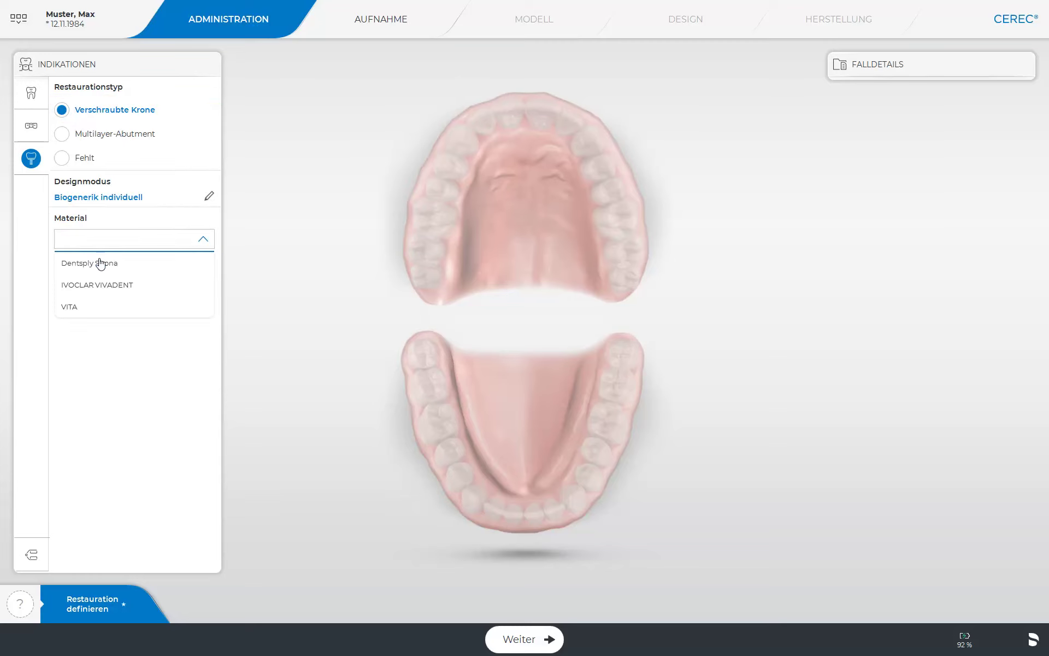
left_click(100, 264)
left_click(94, 268)
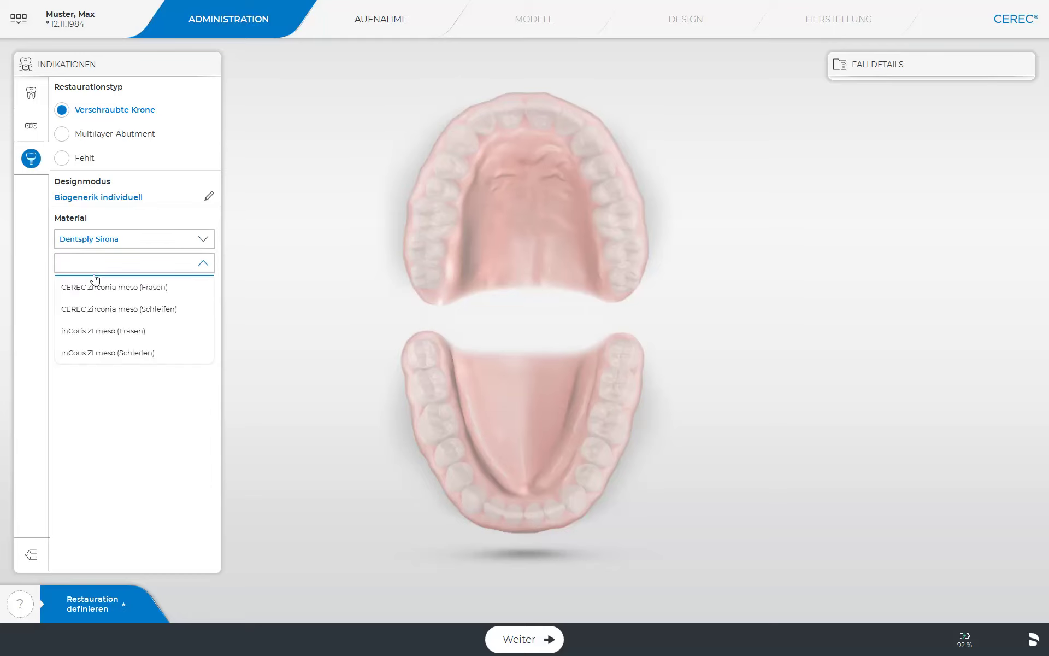
left_click(95, 288)
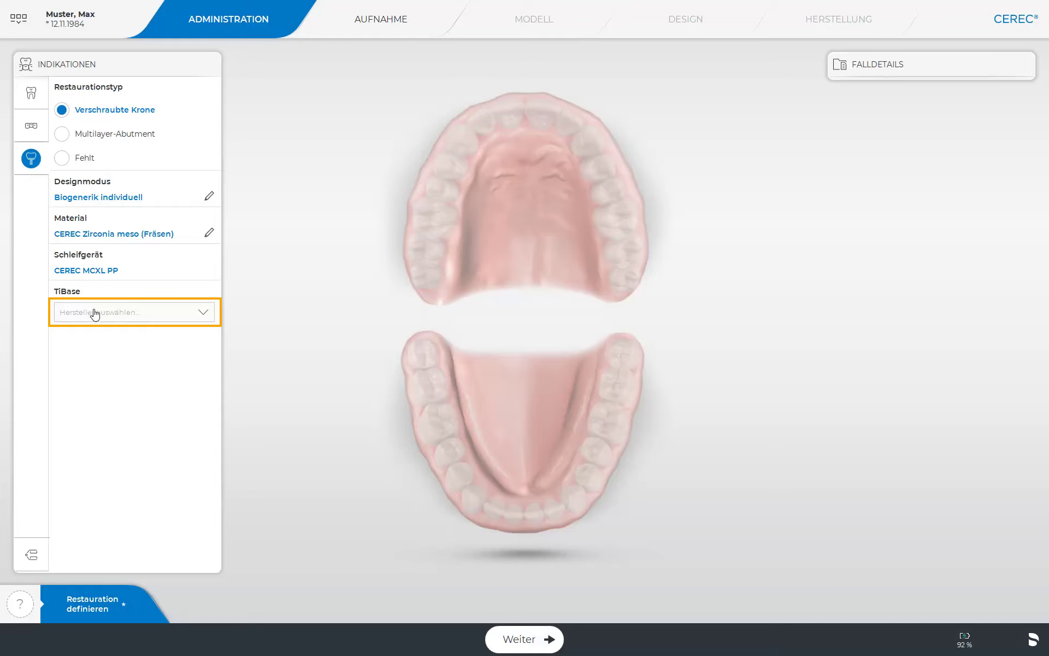
Step: Set the TiBase to Dentsply Sirona AT EV 3.6 GH1 with a ScanPost scan body
left_click(92, 311)
left_click(114, 358)
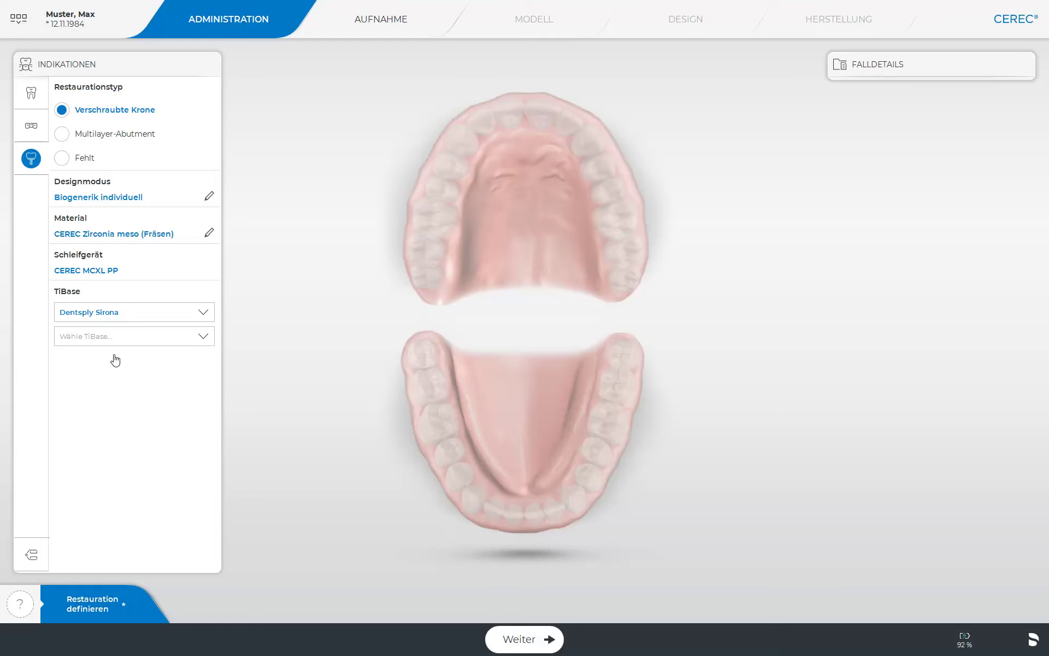
left_click(119, 344)
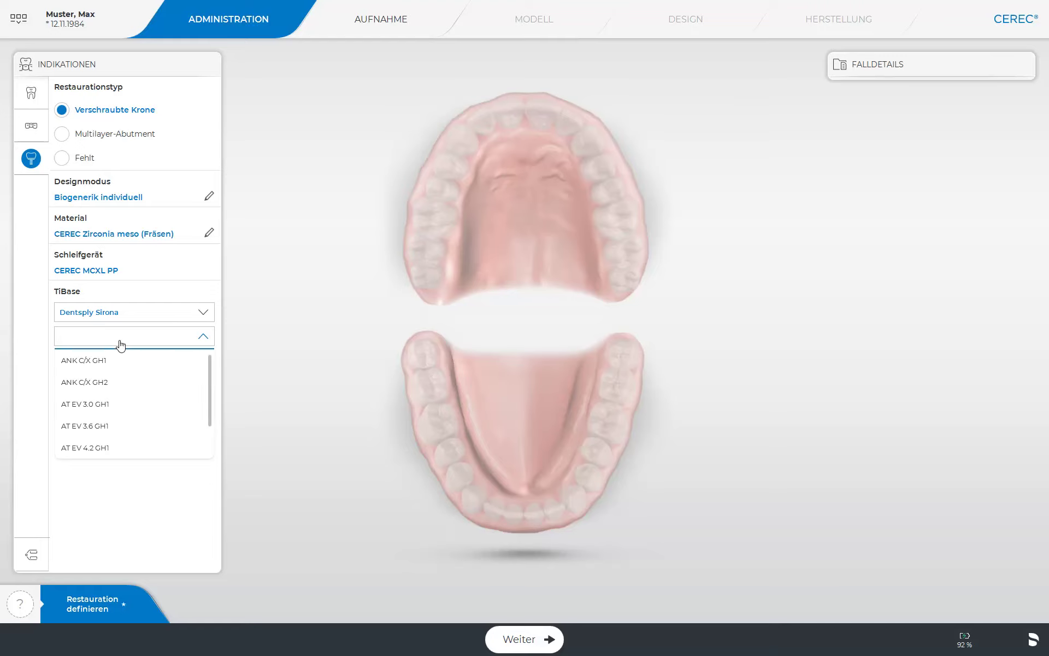
left_click(123, 429)
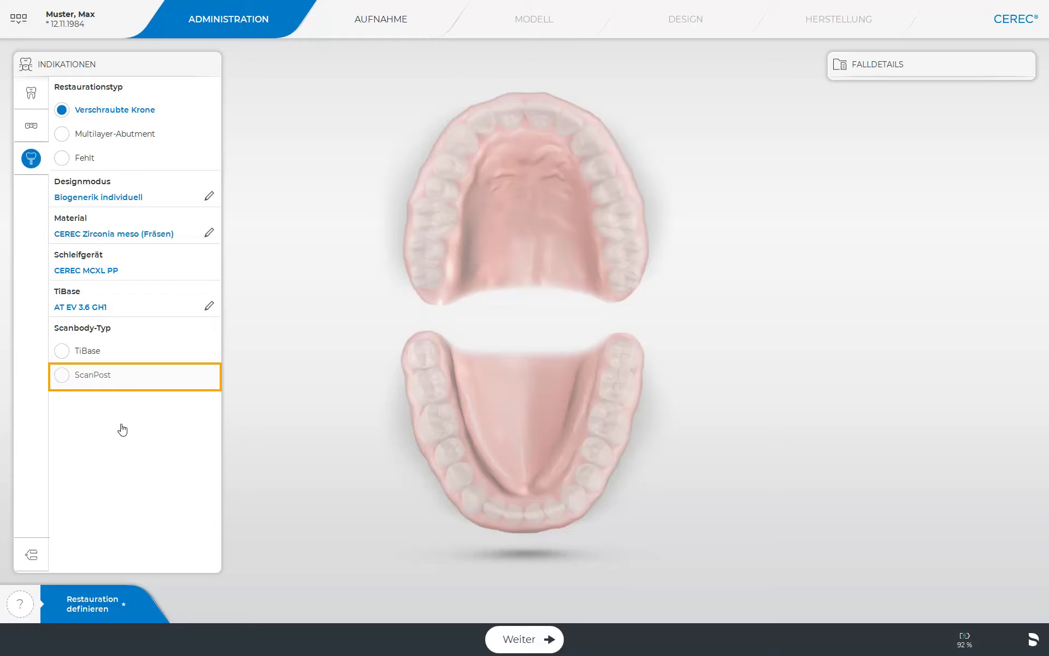
left_click(62, 376)
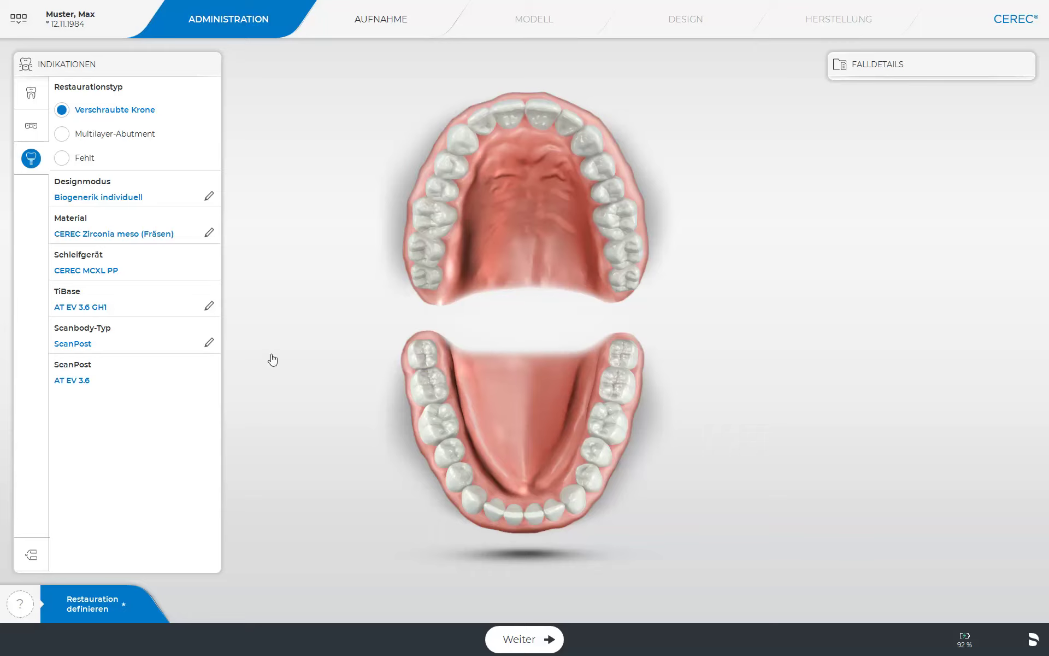
Step: Place the screw-retained implant crown on upper tooth 15
left_click(440, 190)
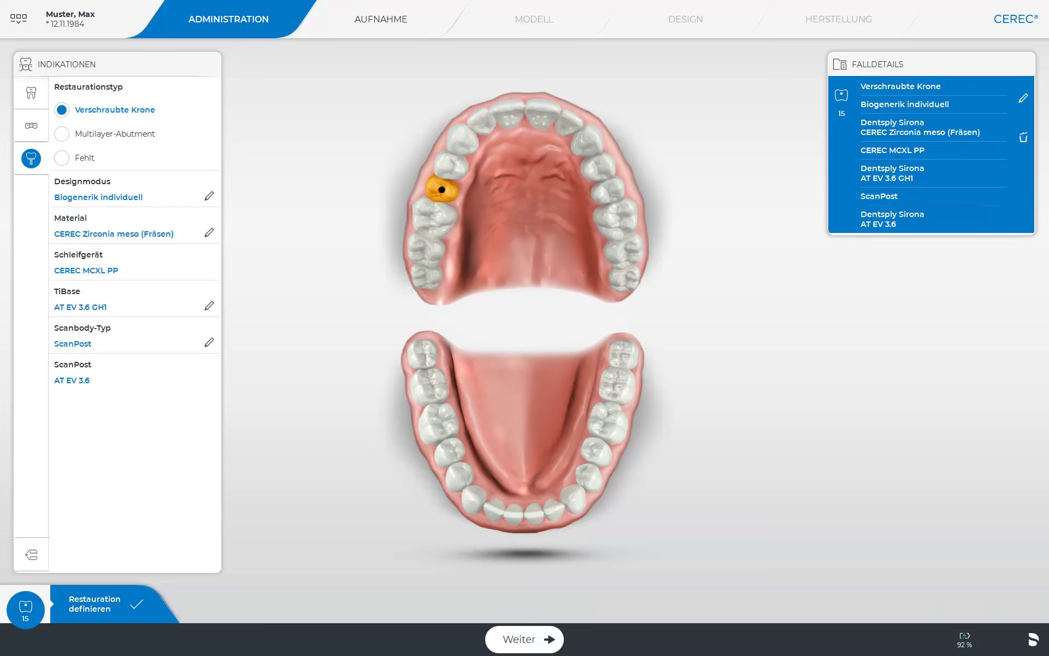